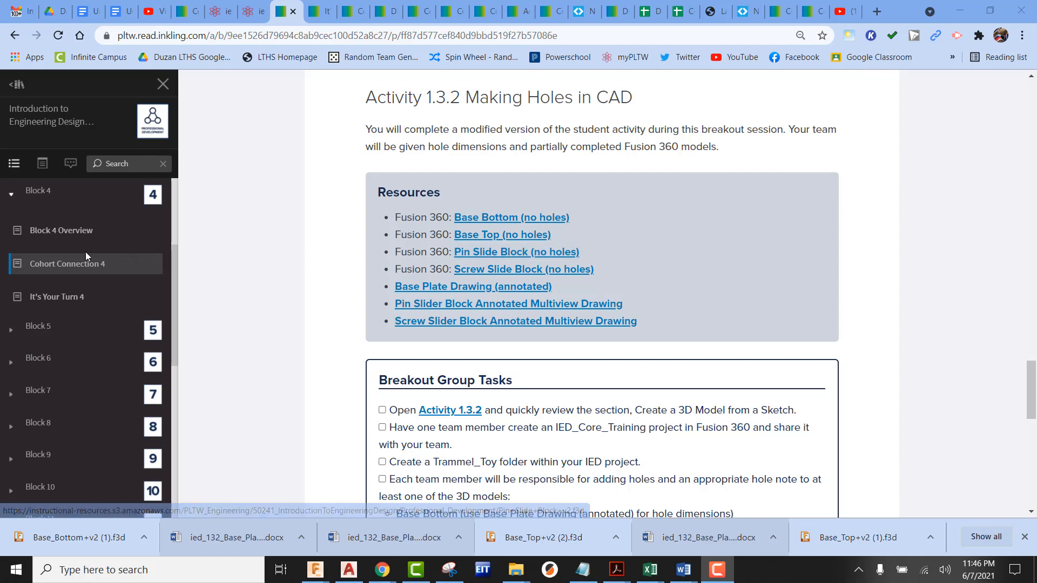
# Step: Download the Pin Slide Block (no holes) model and open the Pin Slider Block Annotated Multiview Drawing to review its hole dimensions
pyautogui.click(493, 252)
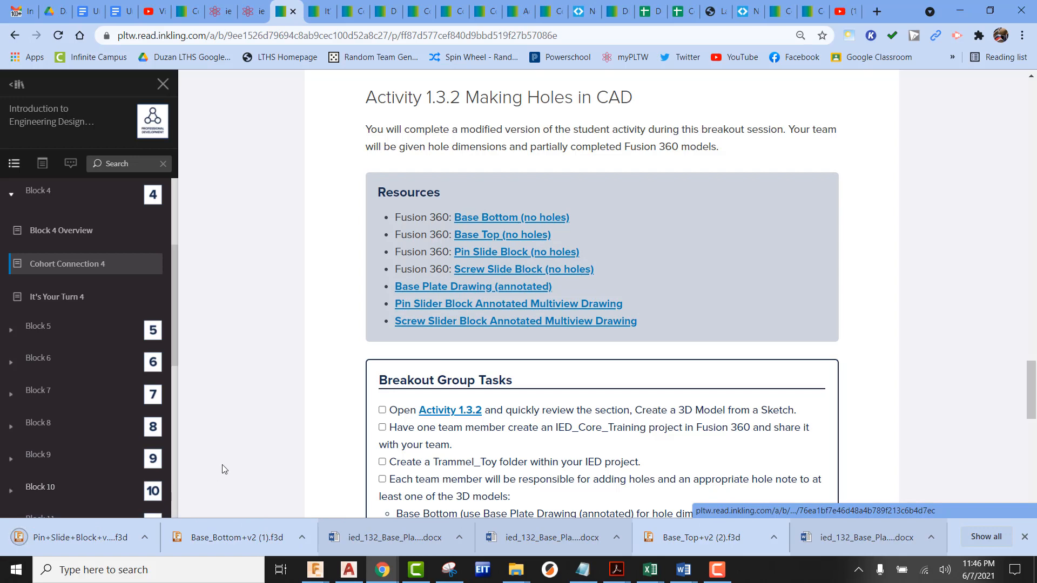
pyautogui.click(435, 305)
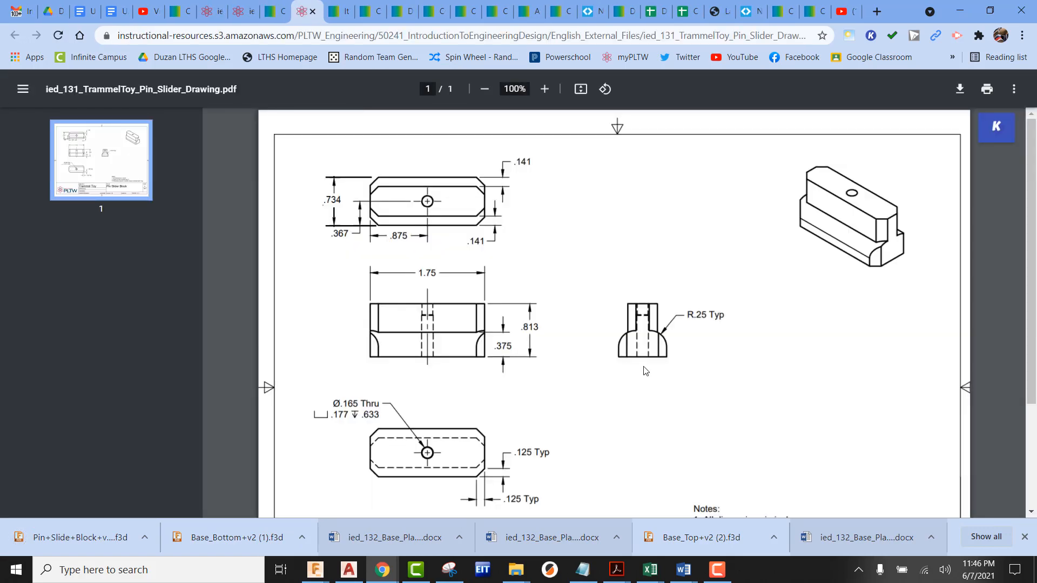
pyautogui.scroll(-3, 643, 360)
pyautogui.scroll(2, 642, 357)
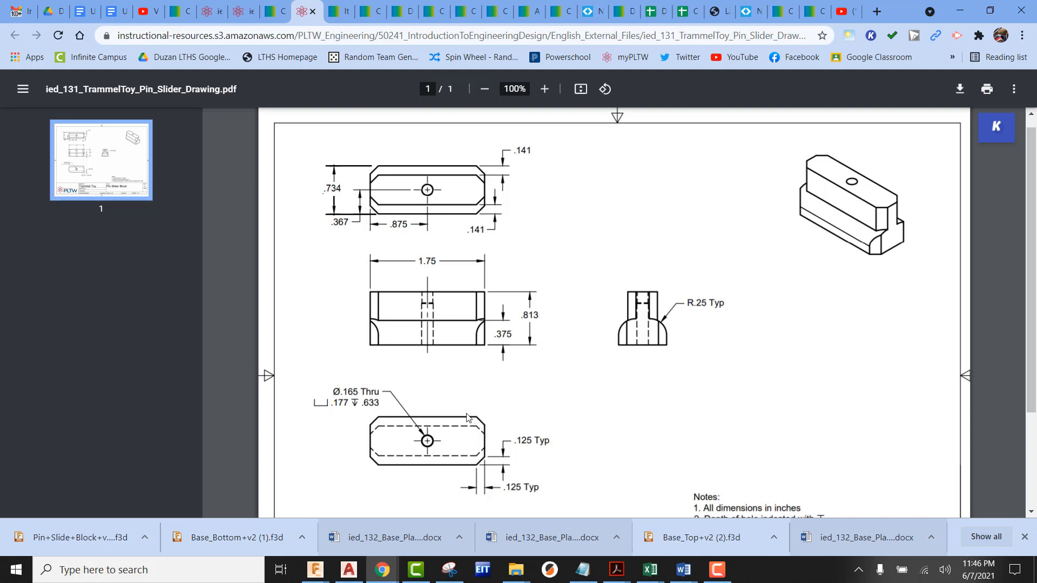
# Step: Switch to the Fusion 360 window with the base bottom plate and open the Trammel Toy Parts folder of Summer 2021 IED Training
pyautogui.moveTo(318, 571)
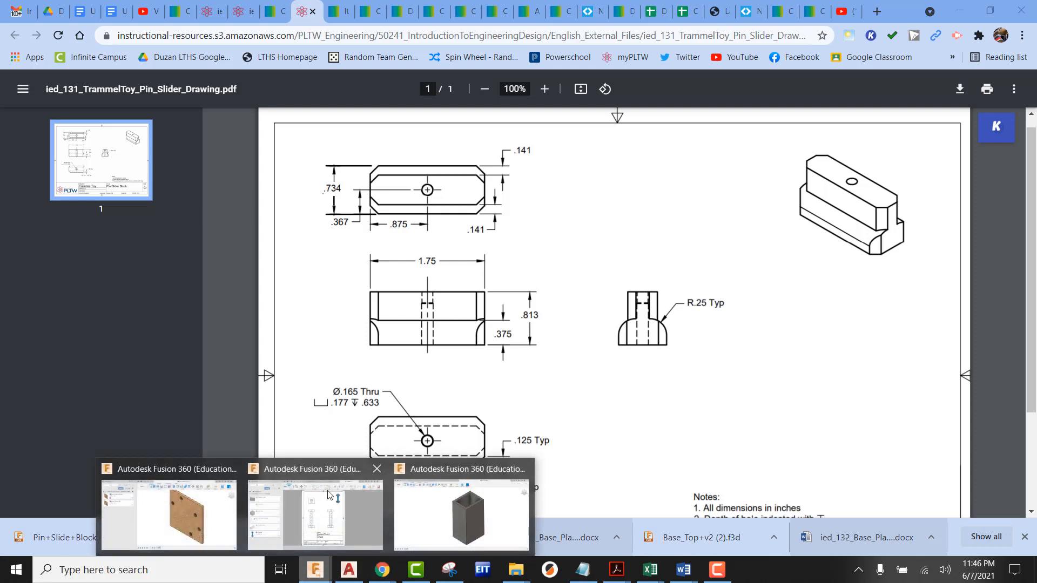
pyautogui.click(192, 509)
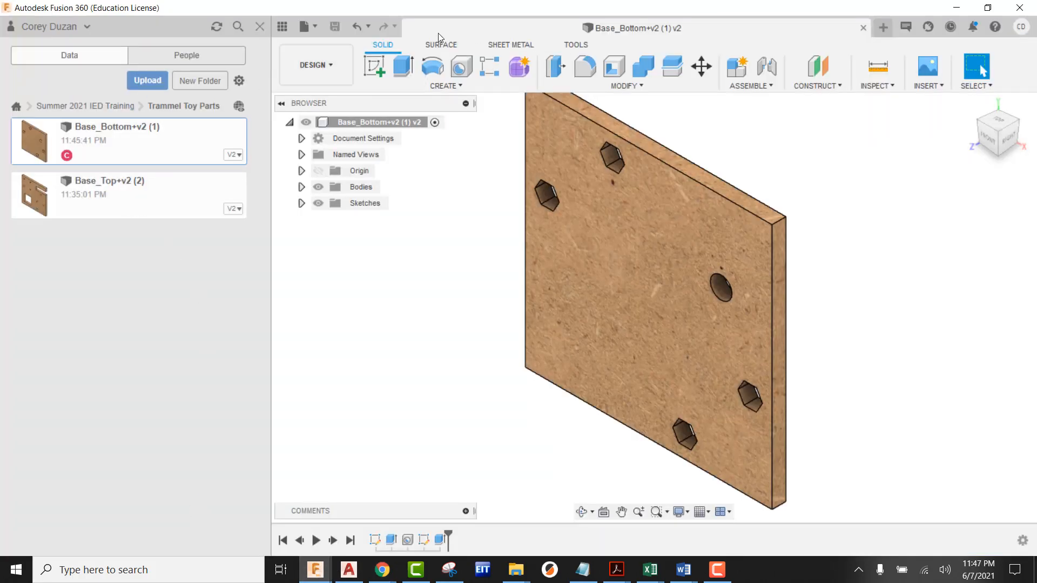
pyautogui.click(83, 106)
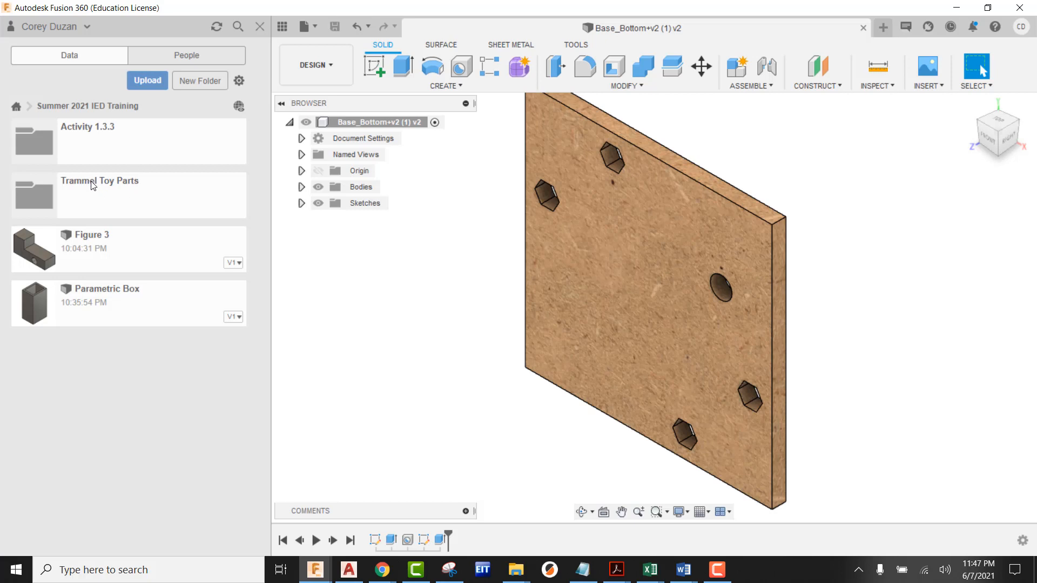
pyautogui.click(75, 186)
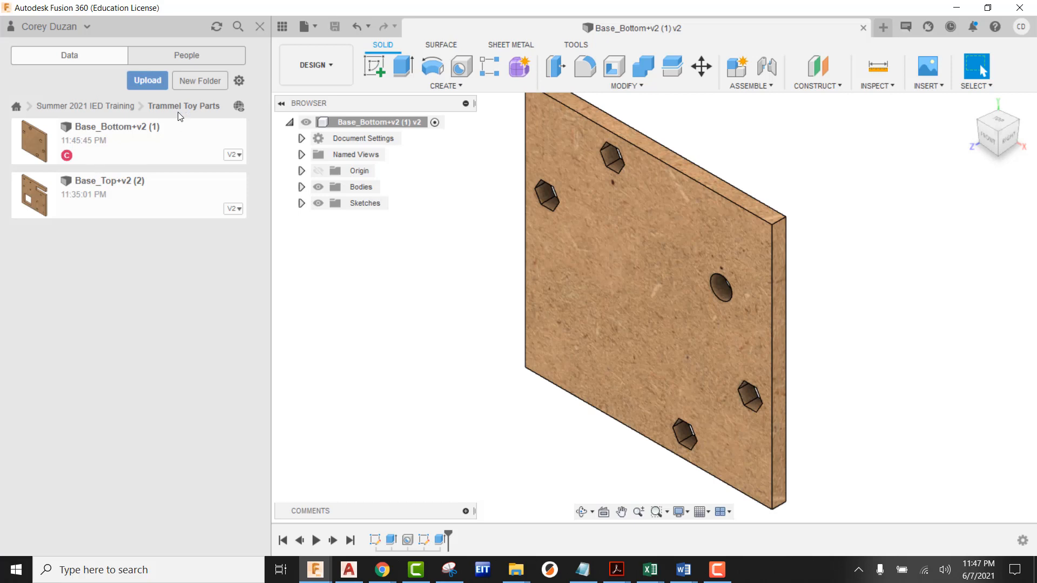
# Step: Upload Pin+Slide+Block+v2 (1).f3d from Downloads to the Trammel Toy Parts folder and dismiss the job status
pyautogui.click(146, 81)
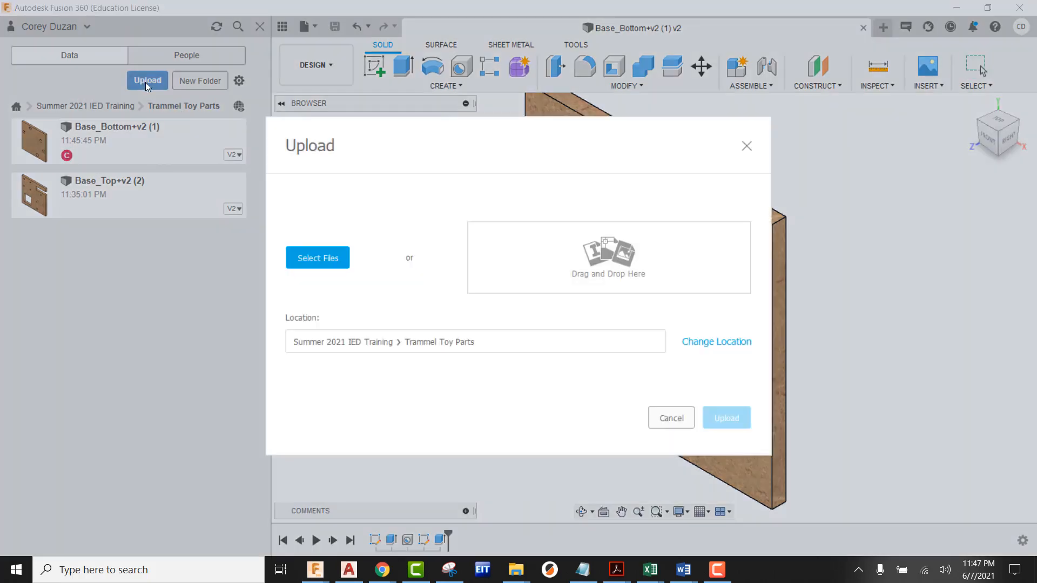
pyautogui.click(306, 259)
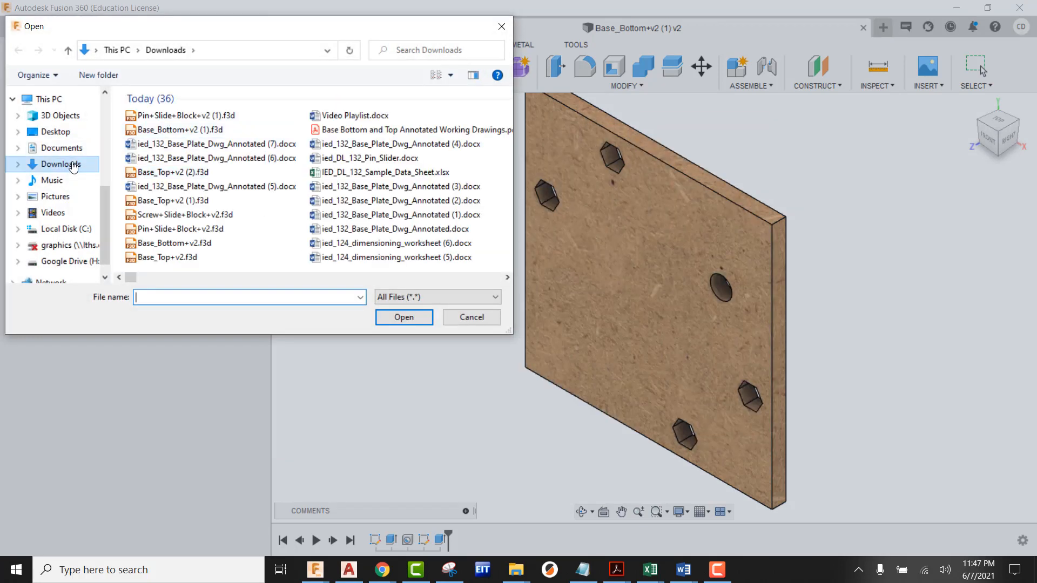
pyautogui.click(162, 115)
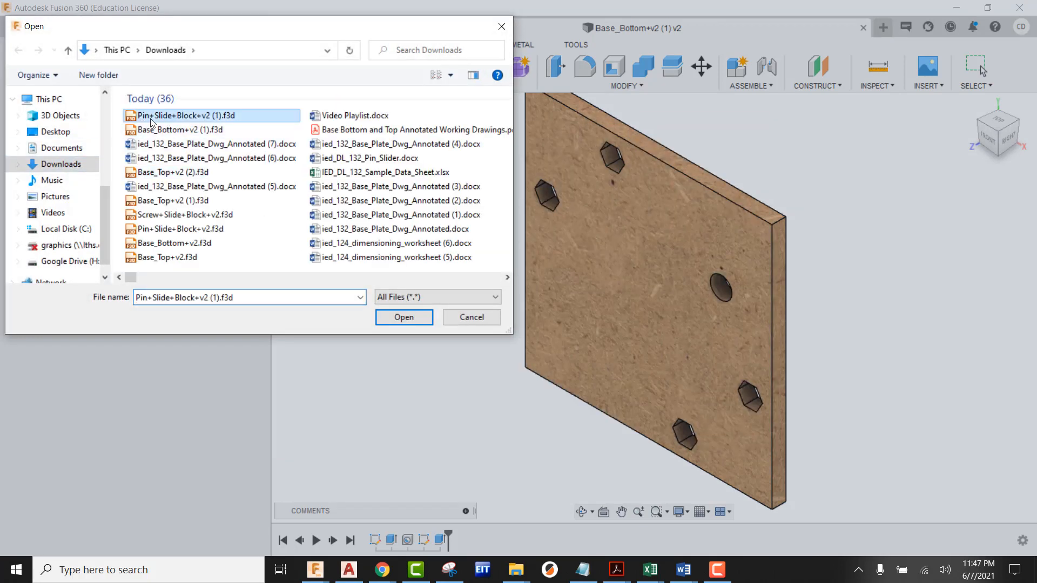
pyautogui.click(404, 318)
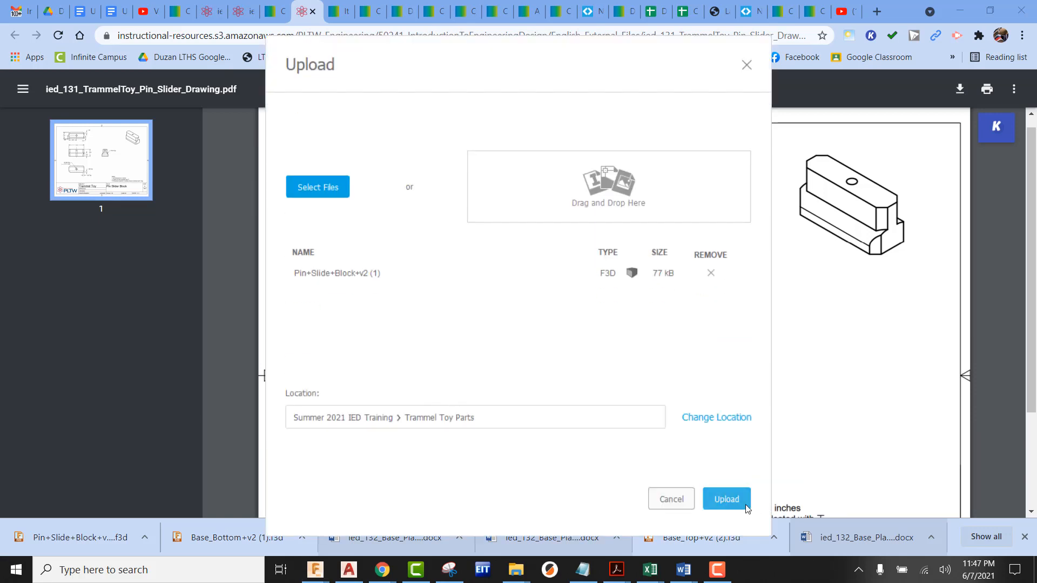
pyautogui.click(726, 499)
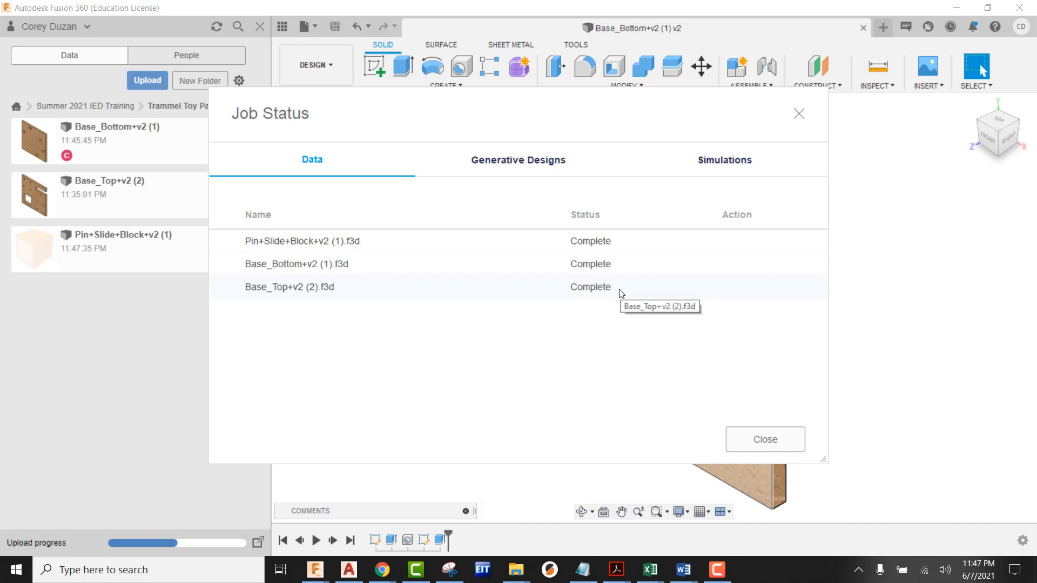
pyautogui.click(759, 441)
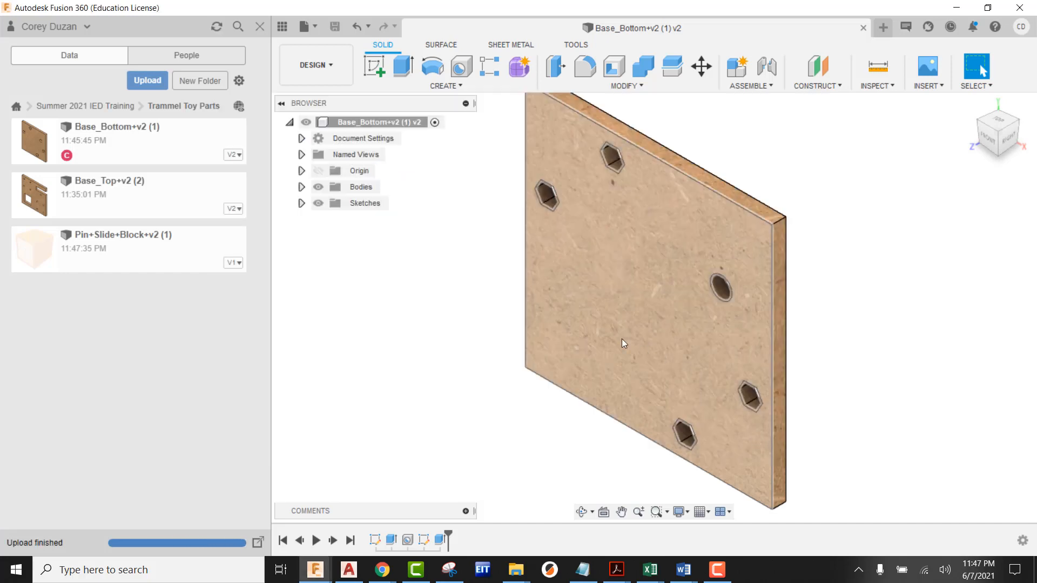
# Step: Open the uploaded Pin+Slide+Block+v2 (1) design for editing
pyautogui.doubleClick(118, 238)
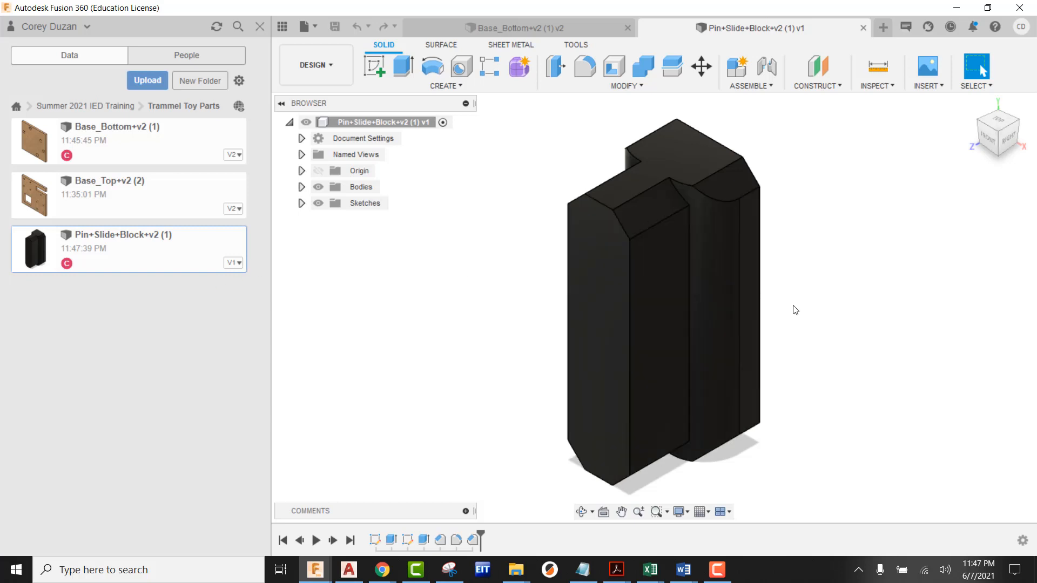
pyautogui.moveTo(780, 271); pyautogui.dragTo(773, 255, button='right')
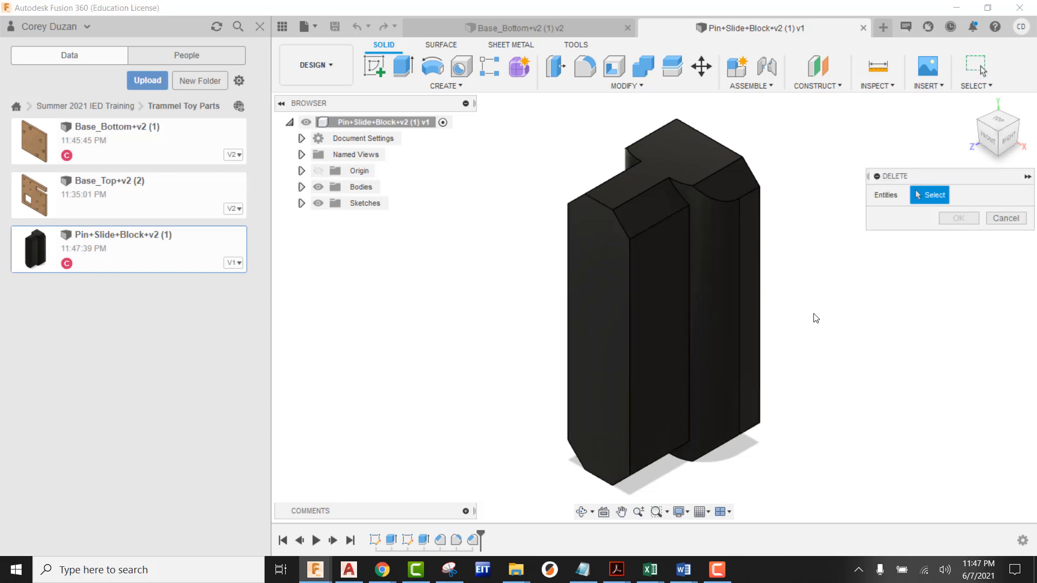
pyautogui.press('Escape')
# Step: Start a Hole feature placed near the middle of the block's wide bottom face
pyautogui.keyDown('shift'); pyautogui.moveTo(859, 293); pyautogui.dragTo(753, 352, button='middle'); pyautogui.keyUp('shift')
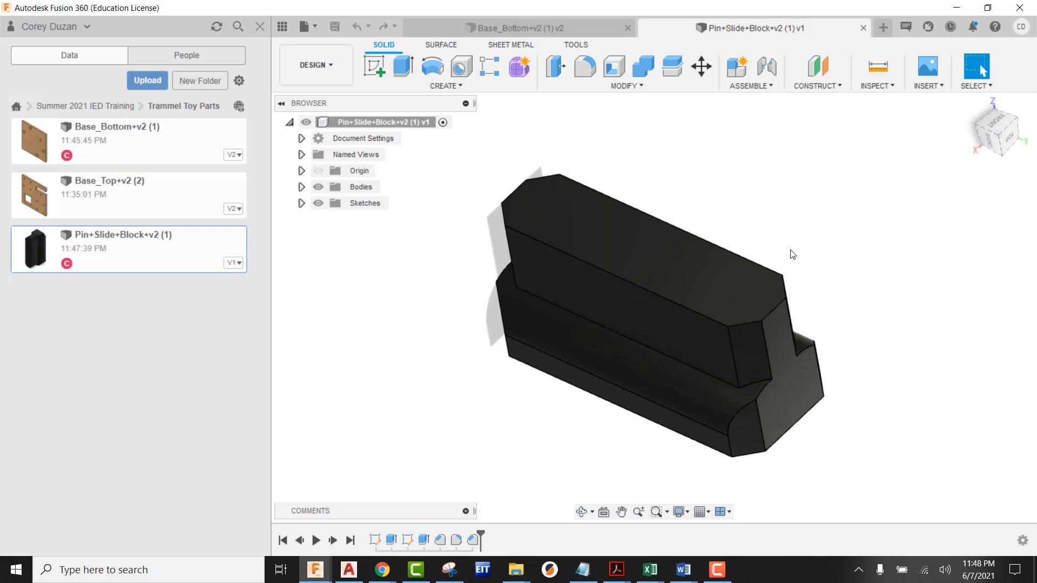
pyautogui.keyDown('shift'); pyautogui.moveTo(849, 334); pyautogui.dragTo(699, 157, button='middle'); pyautogui.keyUp('shift')
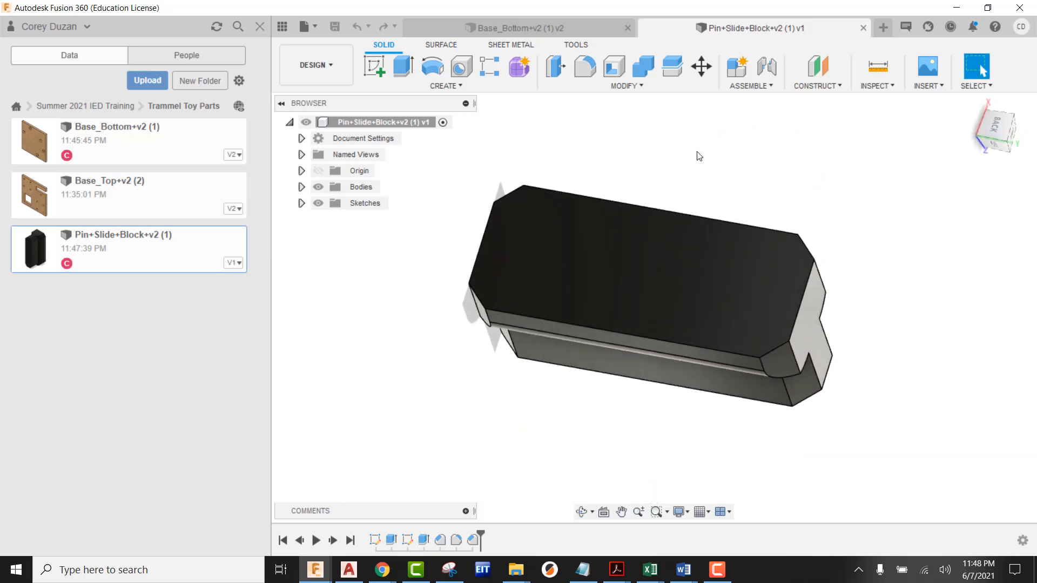
pyautogui.click(460, 66)
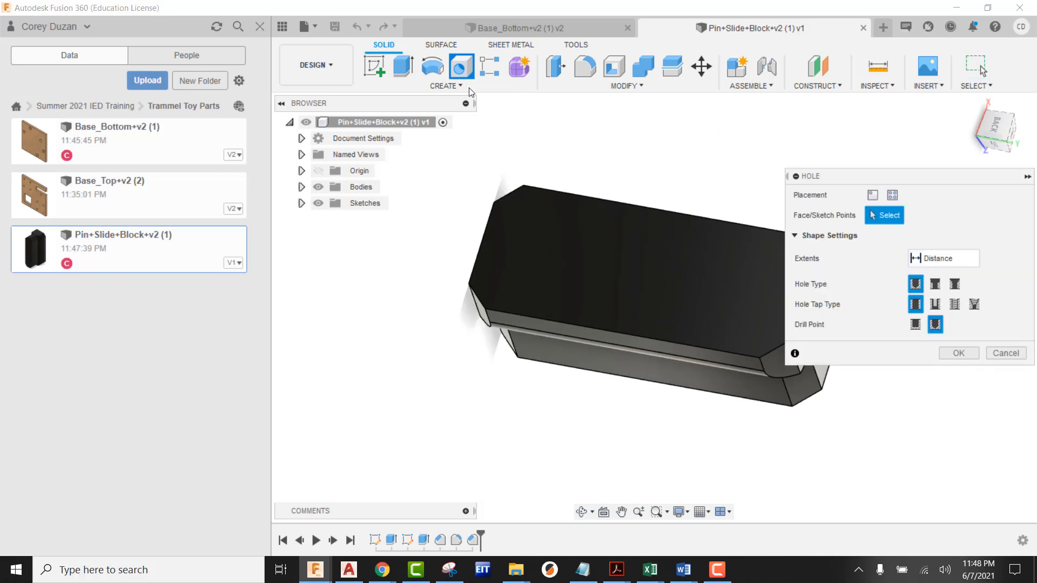
pyautogui.click(646, 267)
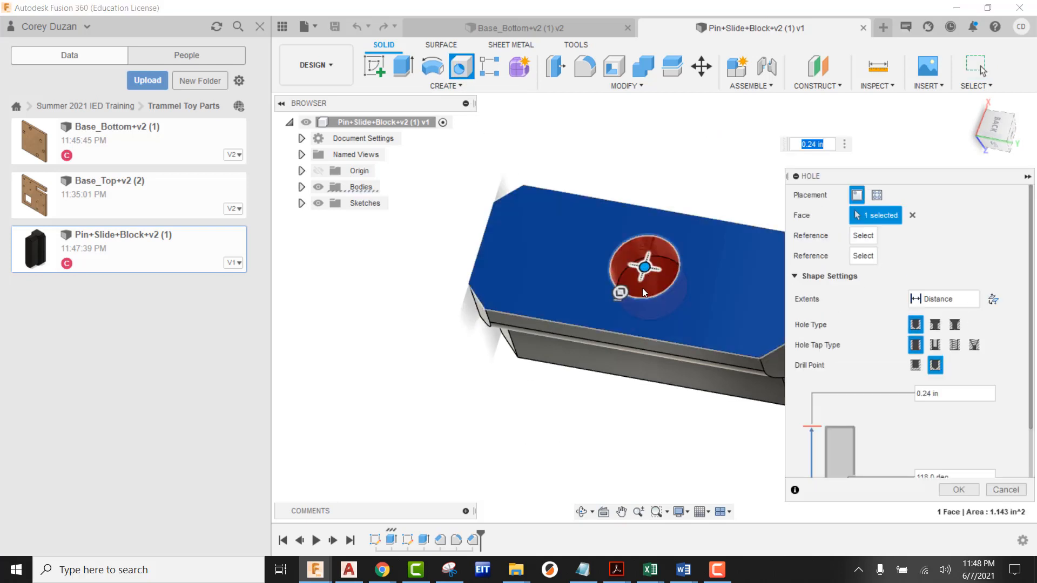
pyautogui.moveTo(697, 319); pyautogui.dragTo(566, 311, button='middle')
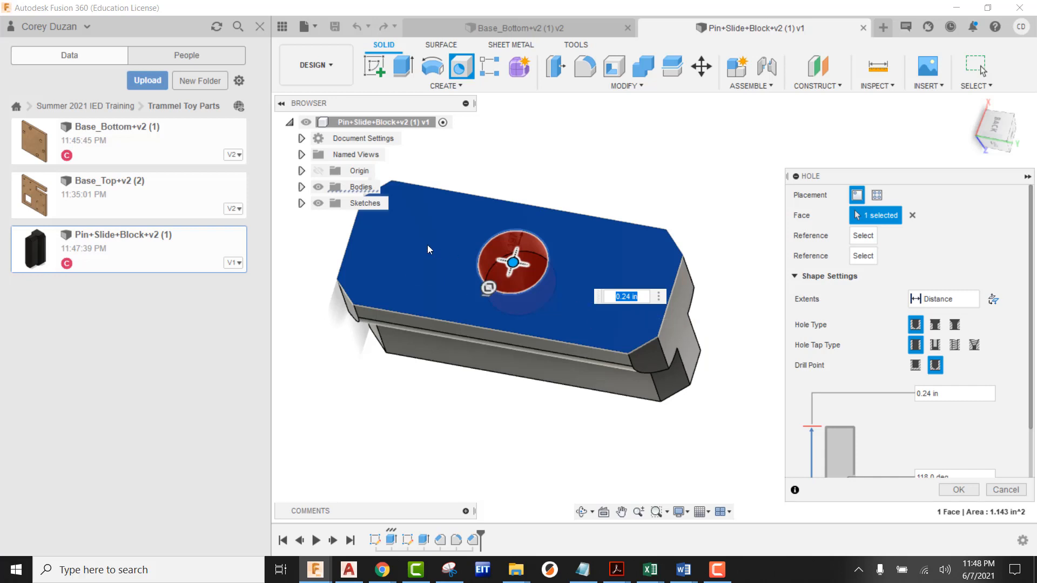
# Step: Position the hole 0.875 in from the bottom face's short end edge and 0.367 in from its long edge
pyautogui.click(353, 229)
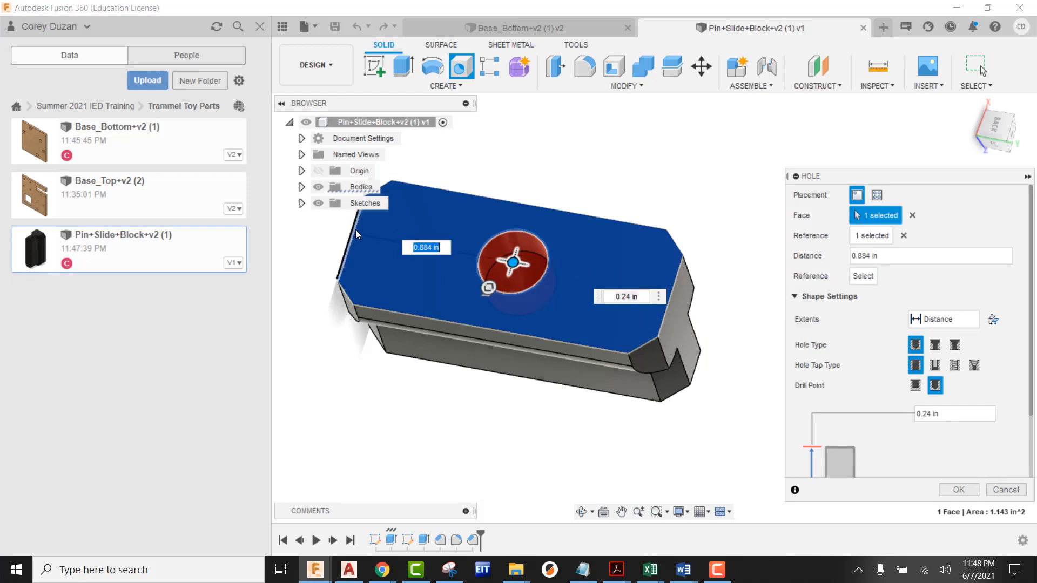
pyautogui.write('.875')
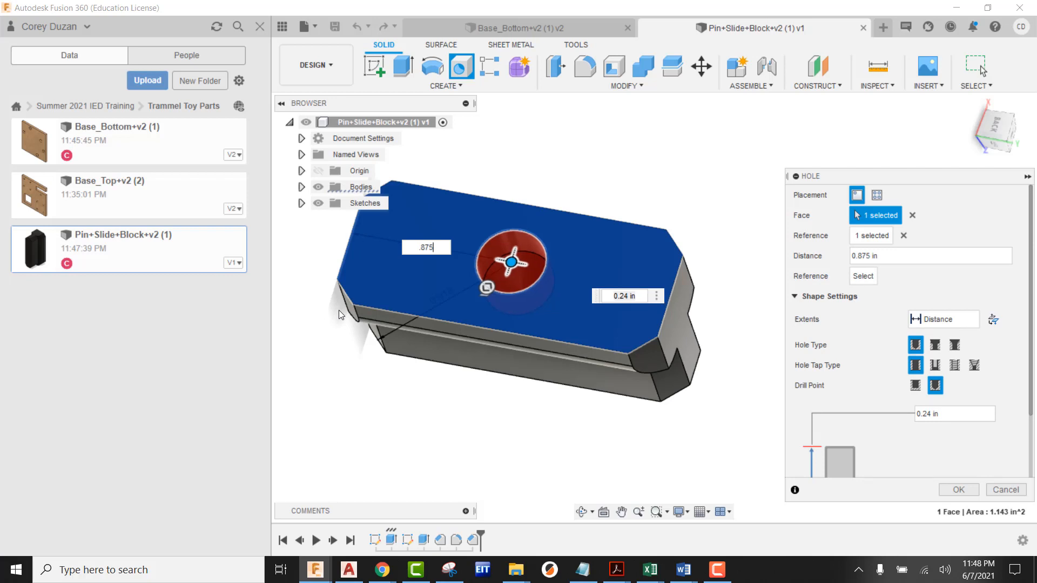
pyautogui.click(508, 331)
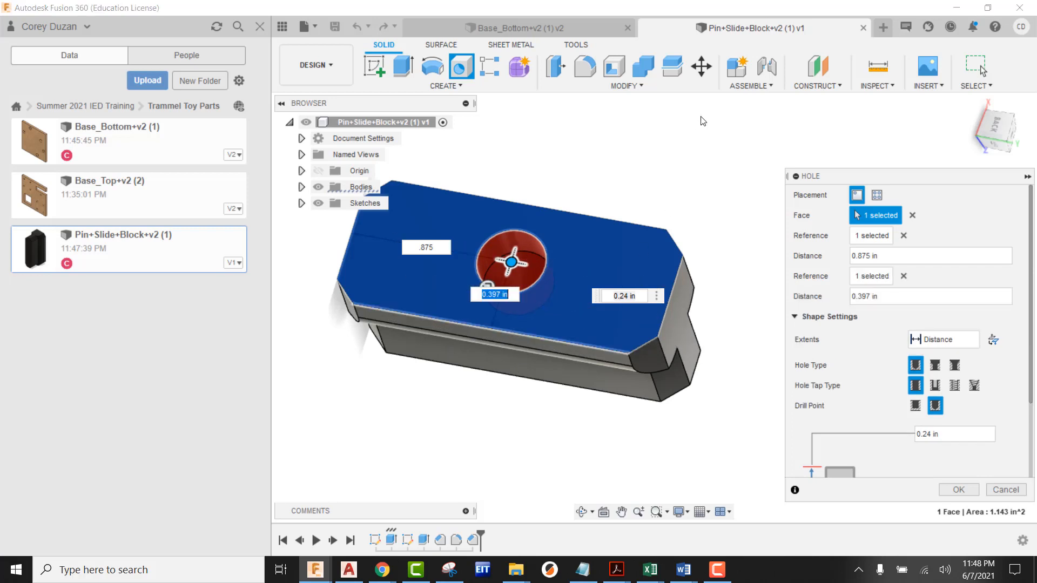
pyautogui.write('.')
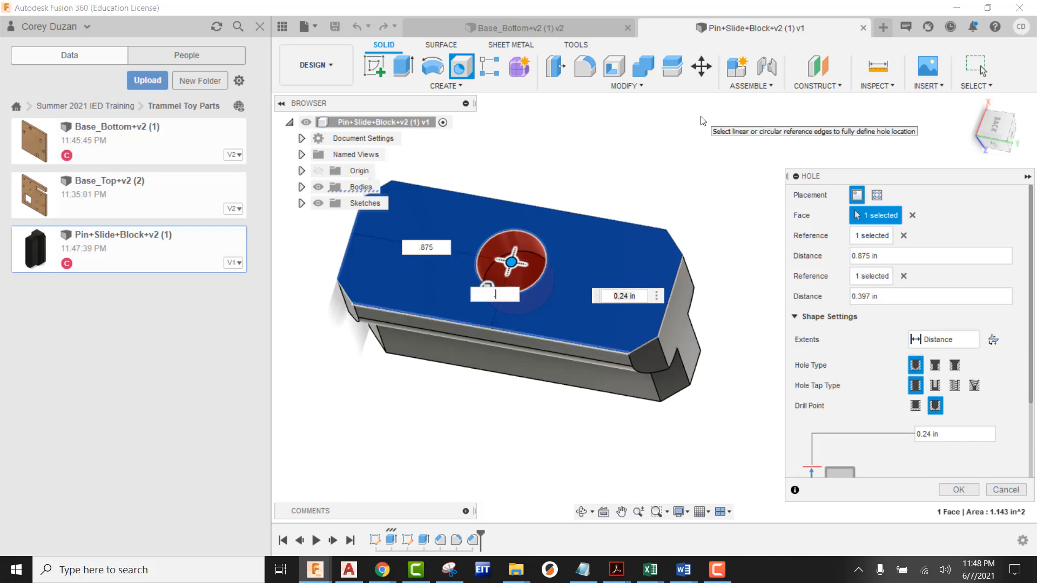
pyautogui.write('367')
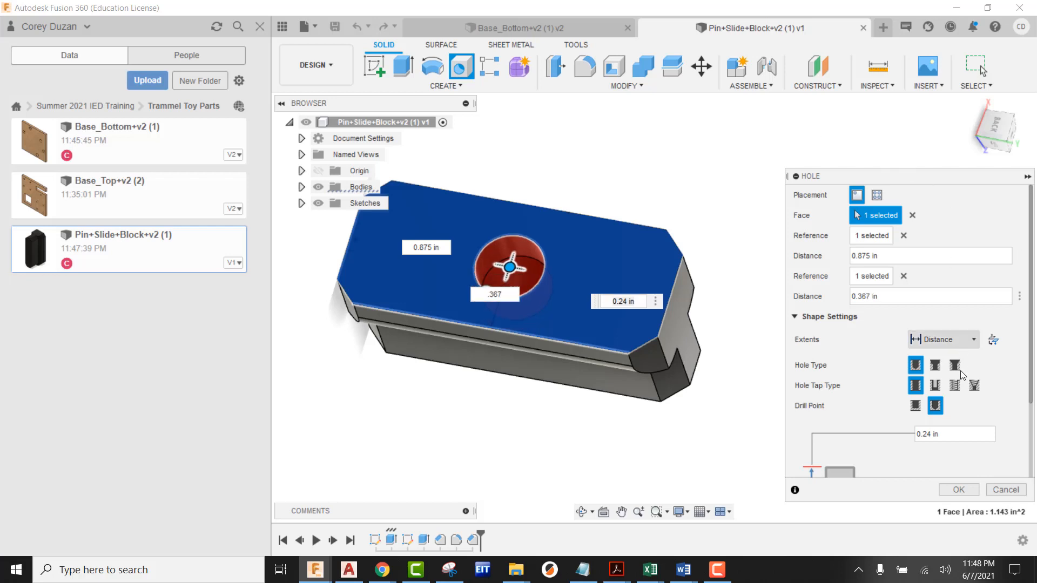
# Step: Make the hole a counterbore with a 0.177 in counterbore diameter and a 0.633 in counterbore depth
pyautogui.click(937, 367)
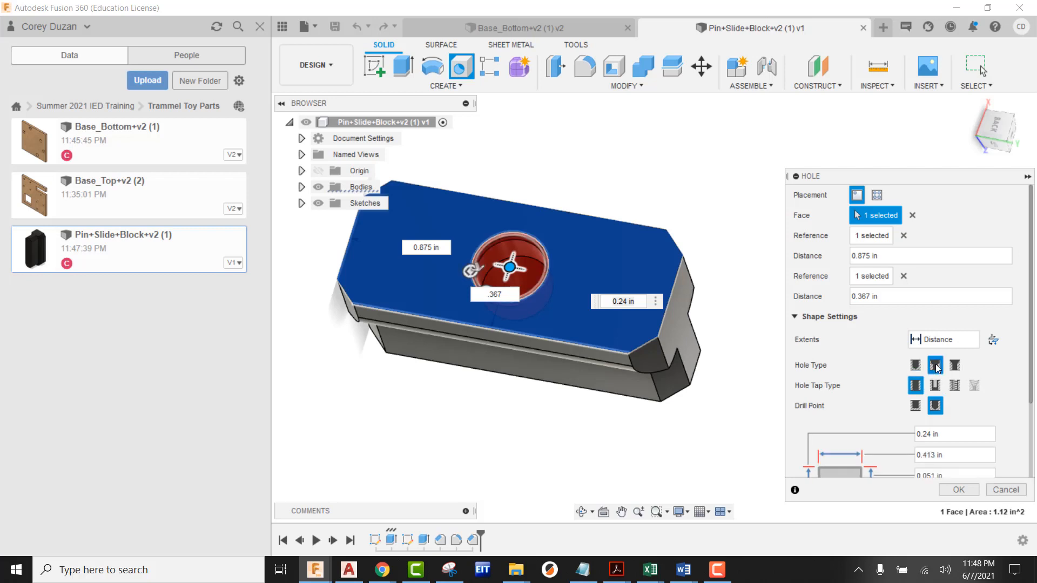
pyautogui.scroll(-3, 879, 422)
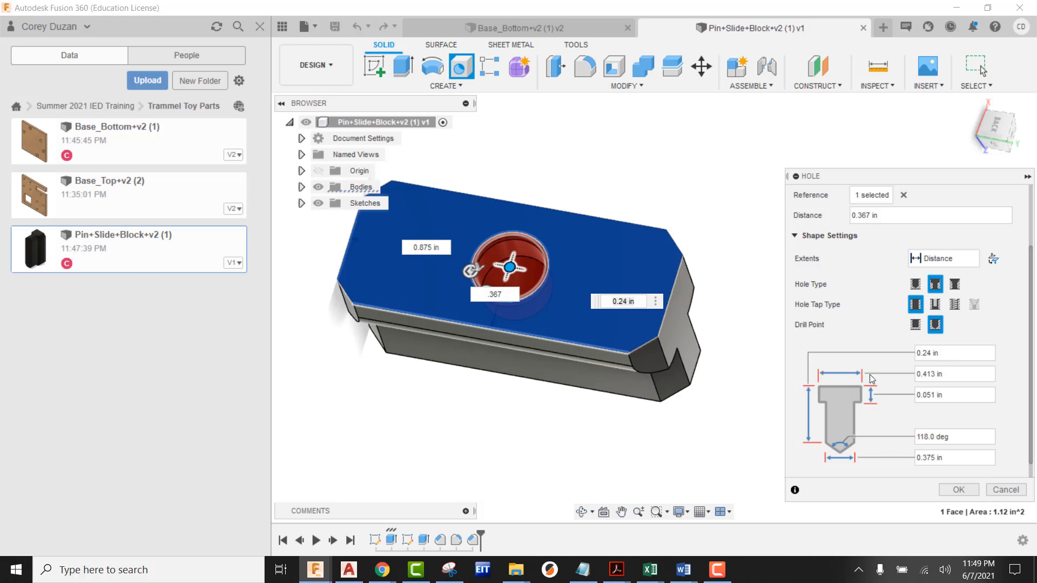
pyautogui.click(921, 380)
pyautogui.write('.177')
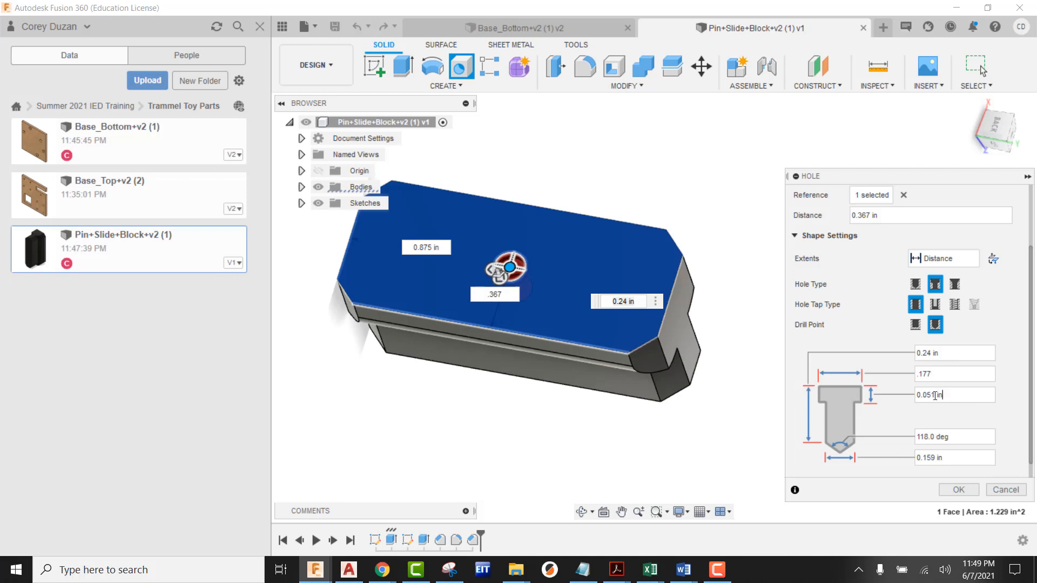
pyautogui.click(918, 395)
pyautogui.write('.633')
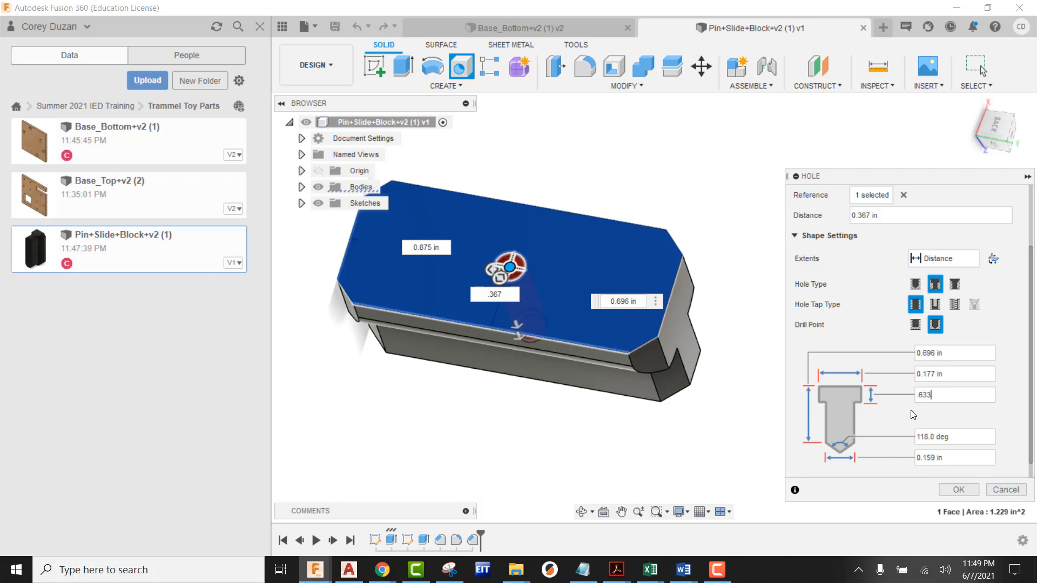
# Step: Set the hole diameter to 0.165 in with its extents through All, and create the hole
pyautogui.click(957, 461)
pyautogui.write('.165')
pyautogui.click(975, 264)
pyautogui.click(941, 307)
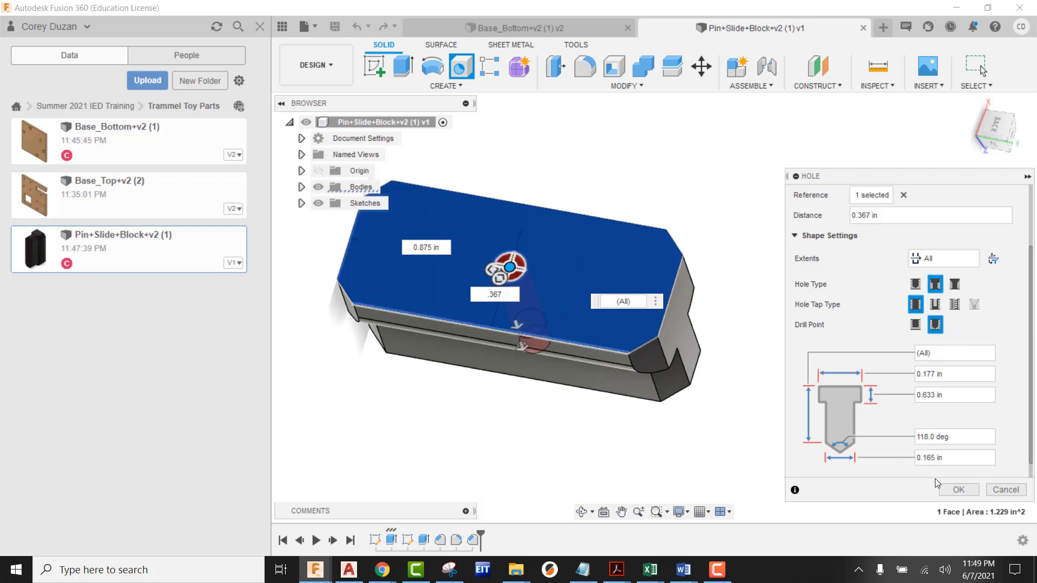
pyautogui.click(960, 490)
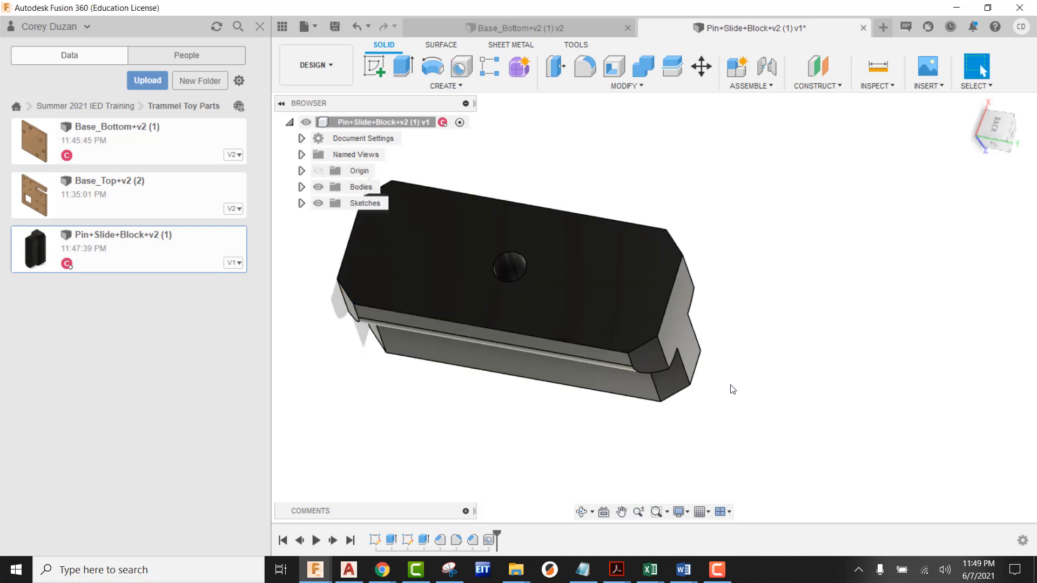
# Step: Inspect the counterbored hole from the bottom and top faces of the pin slide block
pyautogui.keyDown('shift'); pyautogui.moveTo(610, 273); pyautogui.dragTo(659, 335, button='middle'); pyautogui.keyUp('shift')
pyautogui.scroll(8, 509, 298)
pyautogui.scroll(-2, 511, 313)
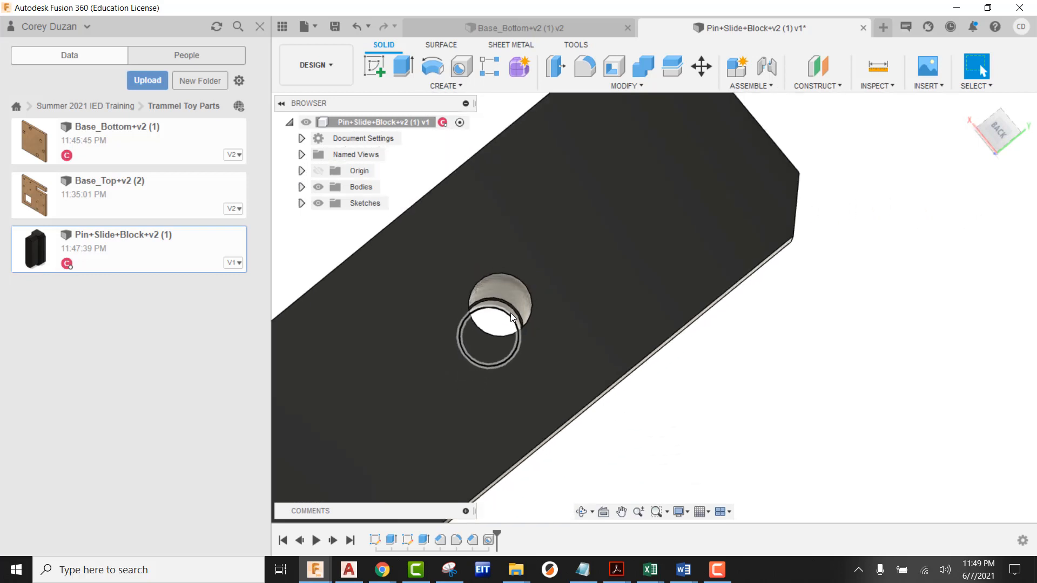
pyautogui.scroll(6, 511, 313)
pyautogui.scroll(-8, 508, 307)
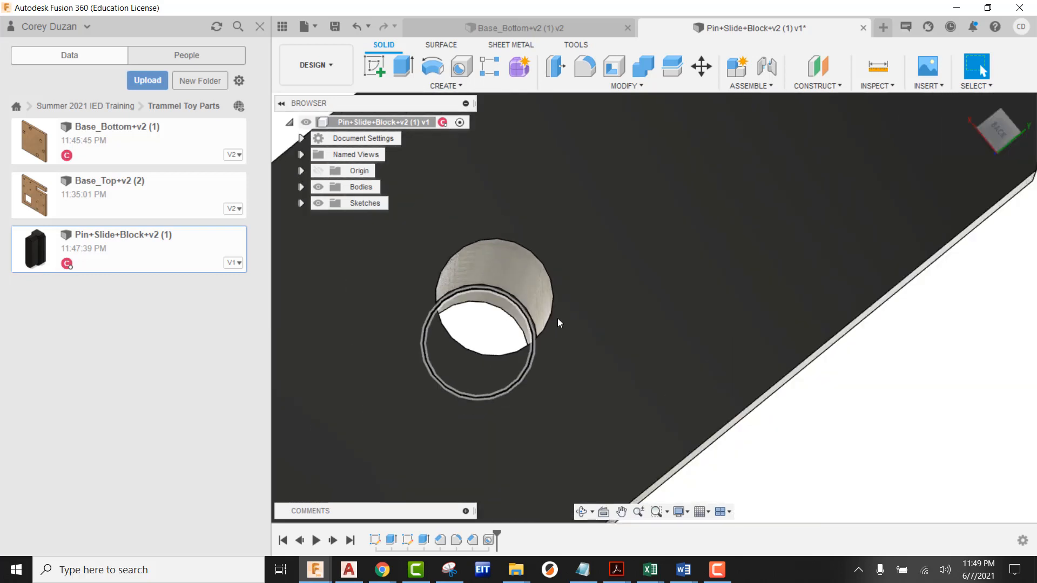
pyautogui.keyDown('shift'); pyautogui.moveTo(572, 321); pyautogui.dragTo(607, 382, button='middle'); pyautogui.keyUp('shift')
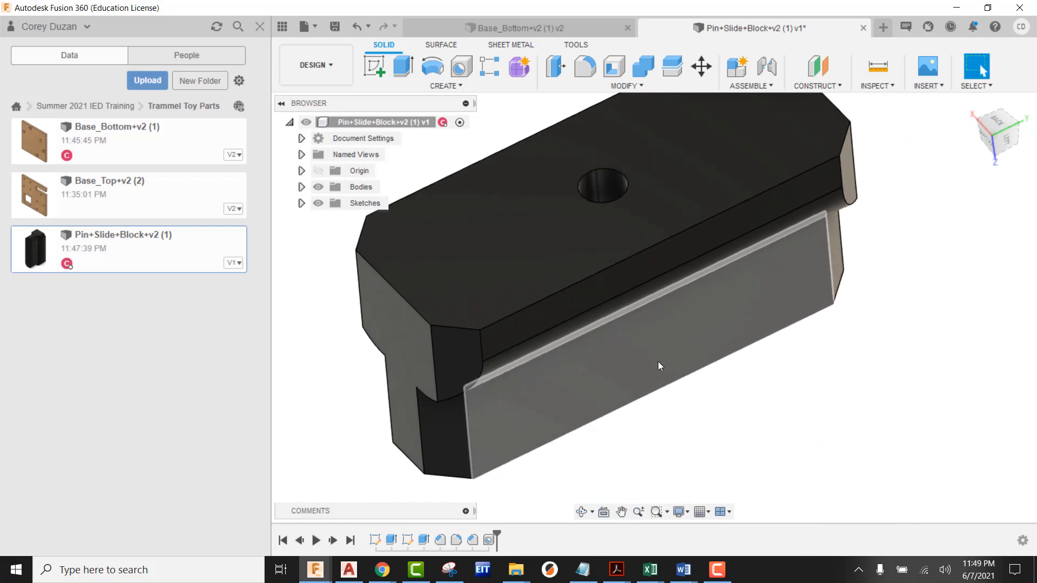
pyautogui.keyDown('shift'); pyautogui.moveTo(723, 371); pyautogui.dragTo(724, 146, button='middle'); pyautogui.keyUp('shift')
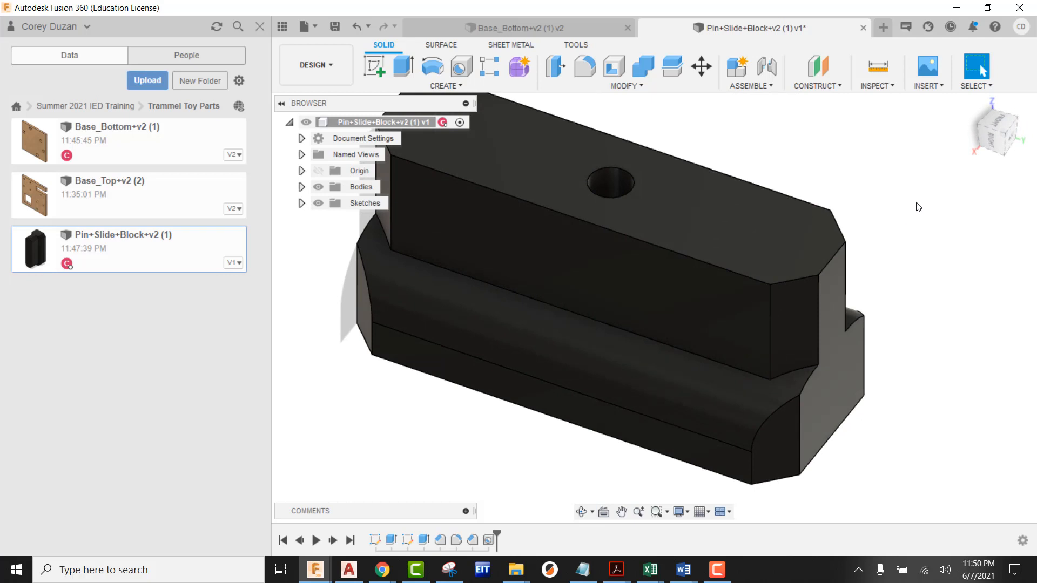
pyautogui.moveTo(918, 207); pyautogui.dragTo(905, 250, button='middle')
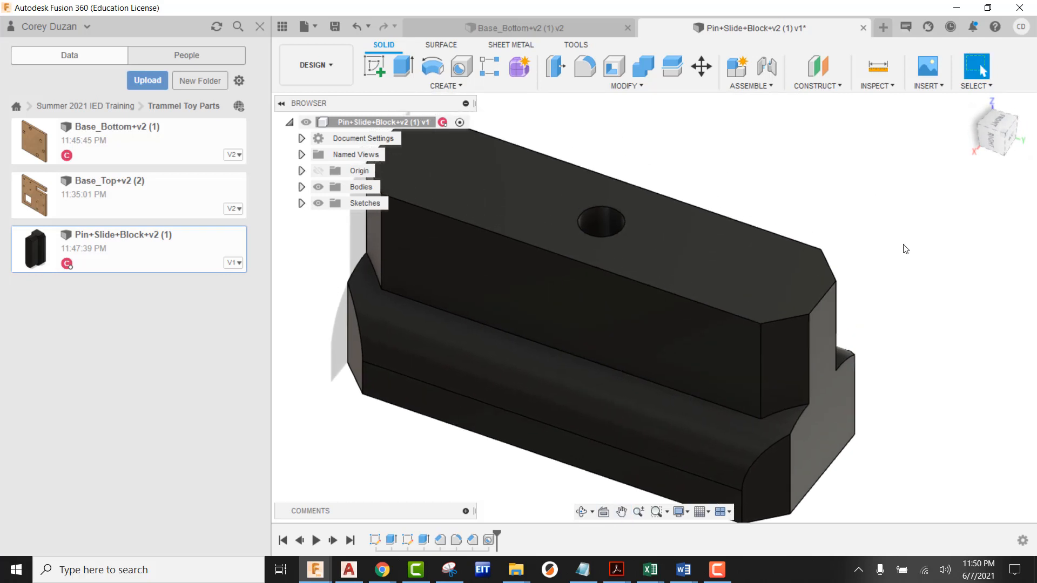